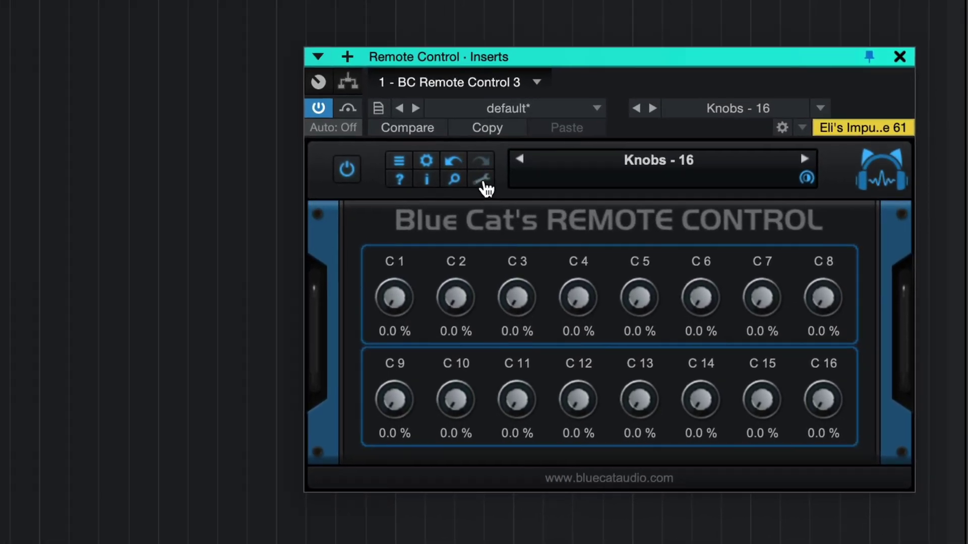
Step: Switch MIDI Out on for Remote Control knobs C5, C6, C7 and C8
click(483, 181)
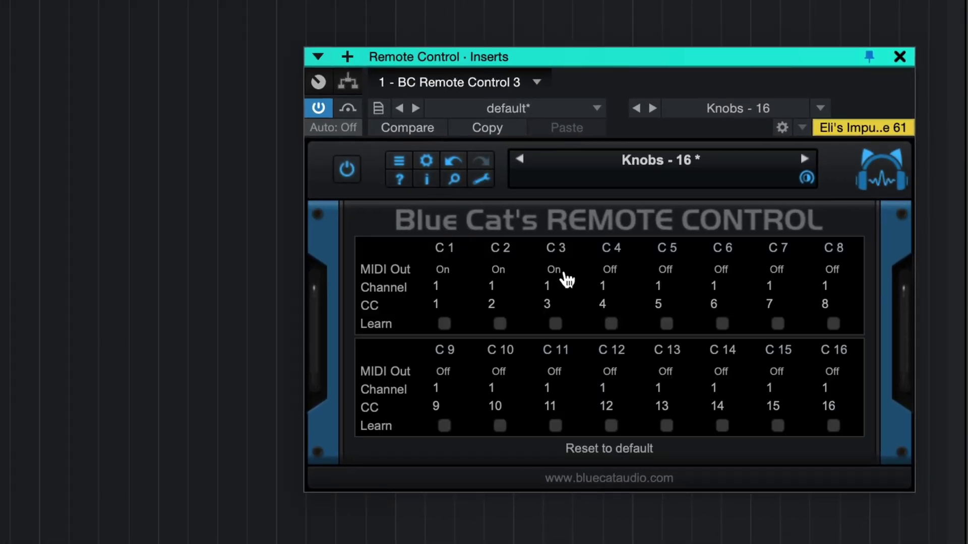
click(666, 274)
click(722, 275)
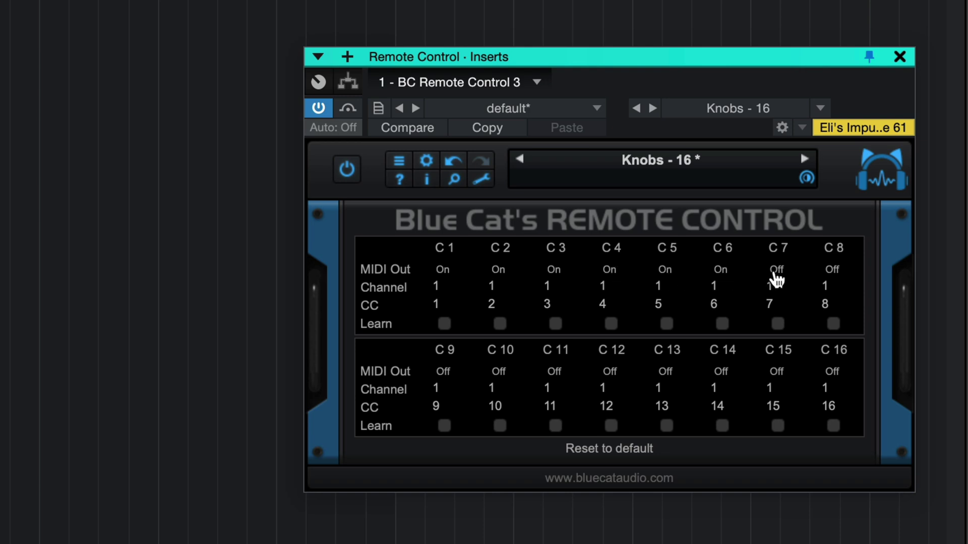
click(777, 275)
click(831, 275)
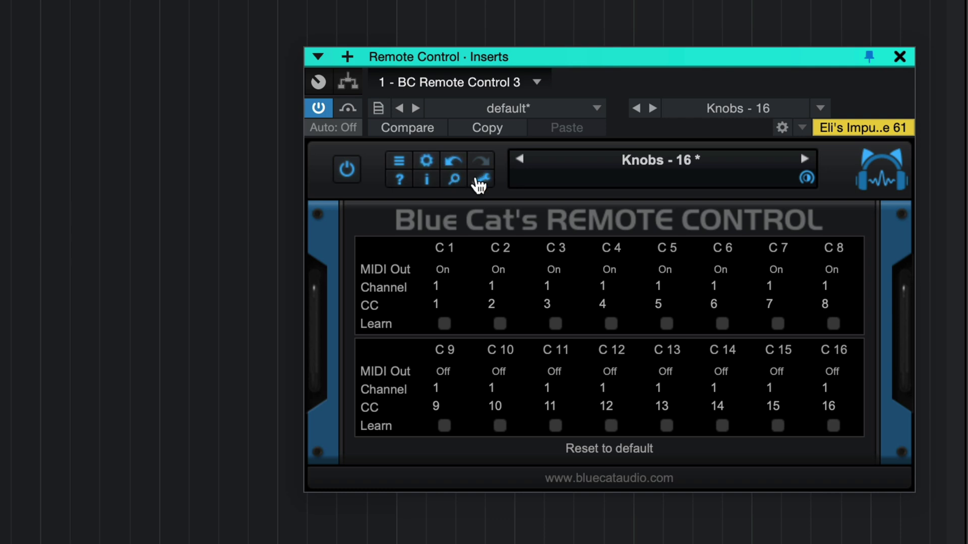
click(479, 181)
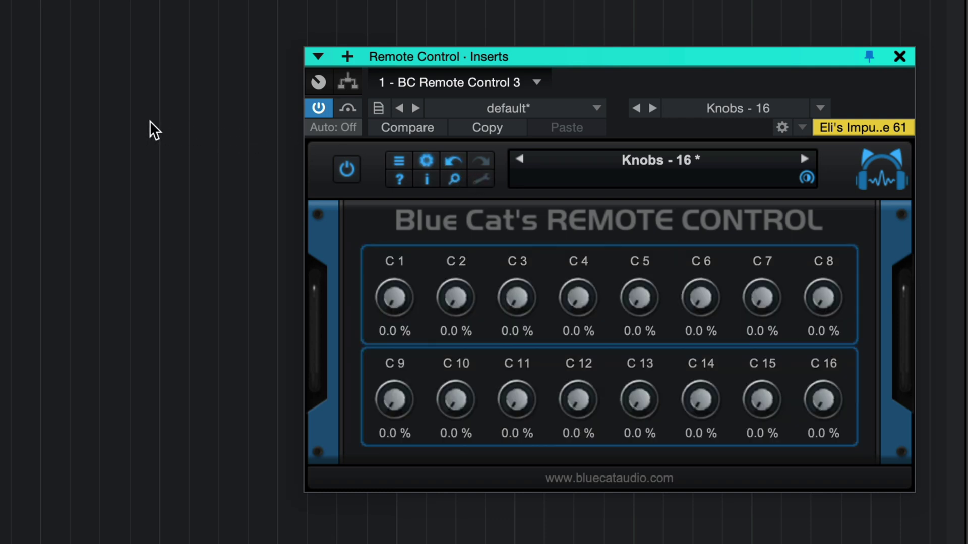
Step: Add an RC to Omni track with BC Remote Control 3 MIDI Out input, Omnisphere 2 output
key(t)
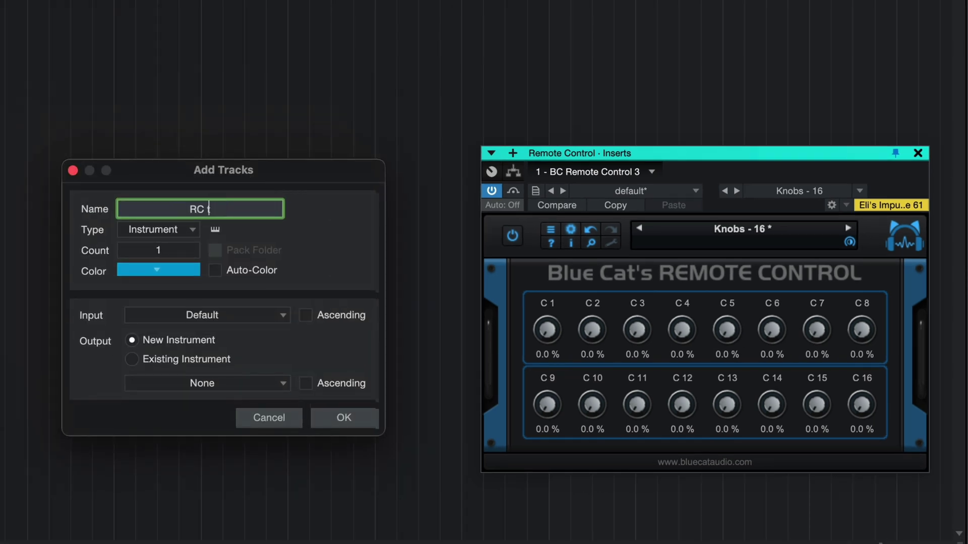
click(200, 318)
click(214, 371)
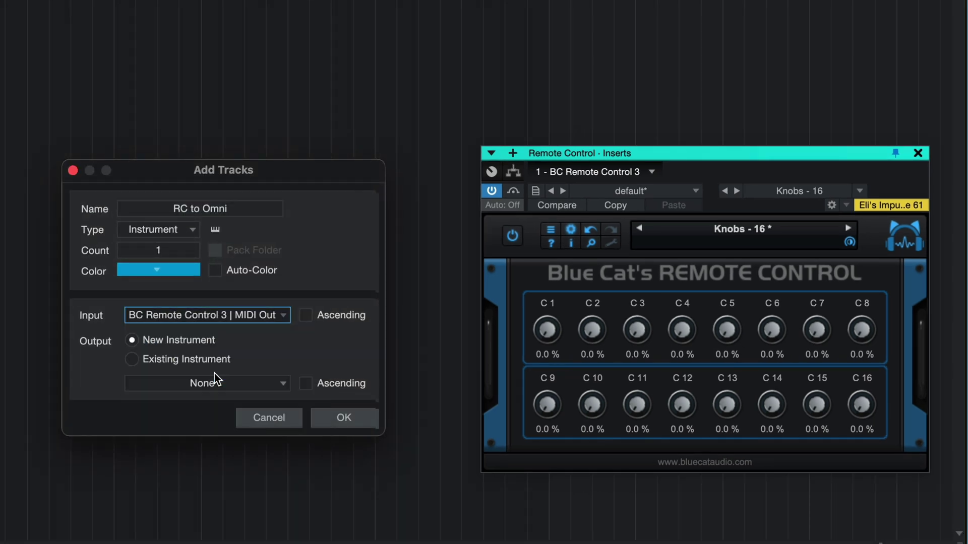
click(139, 361)
click(210, 386)
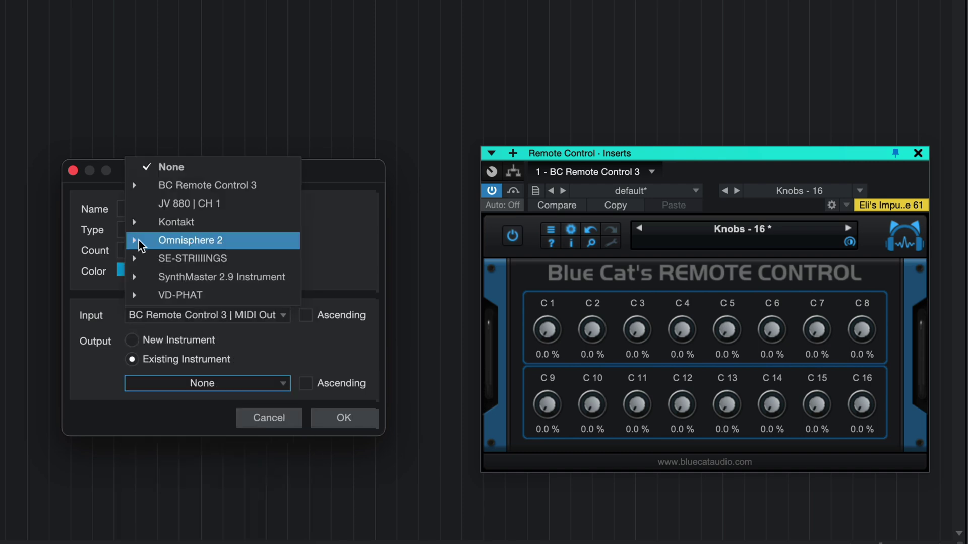
click(137, 241)
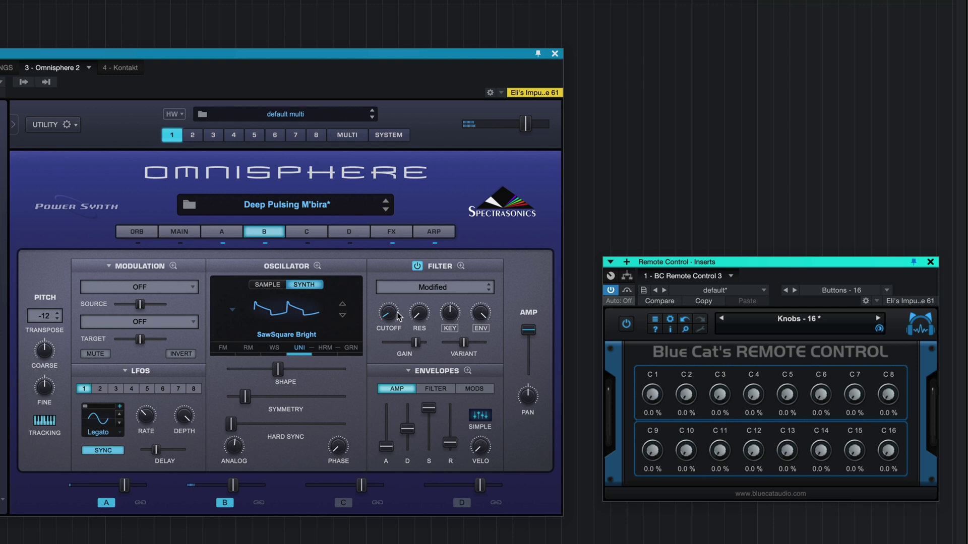
Step: MIDI CC Learn Omnisphere's Cutoff to Remote Control knob C1
right_click(389, 316)
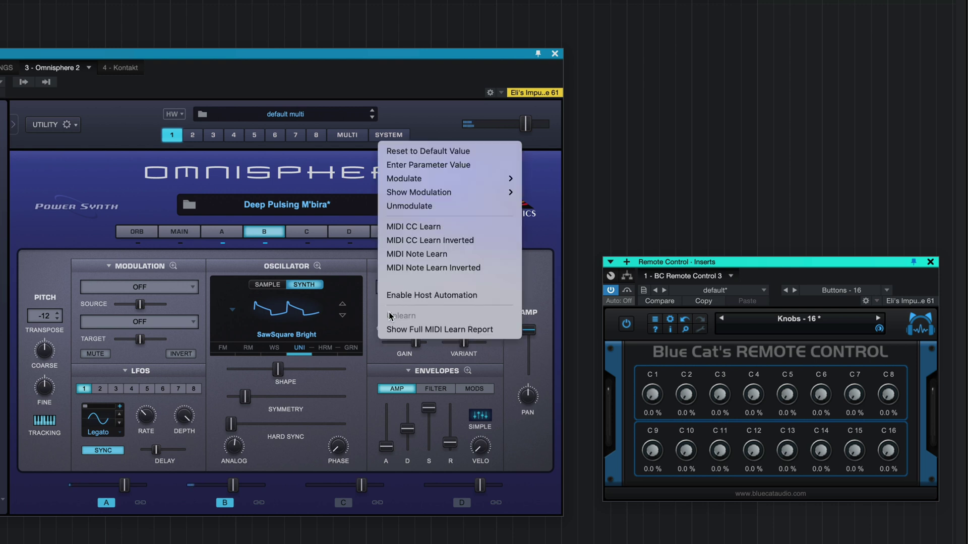
click(397, 227)
drag(654, 397, 654, 358)
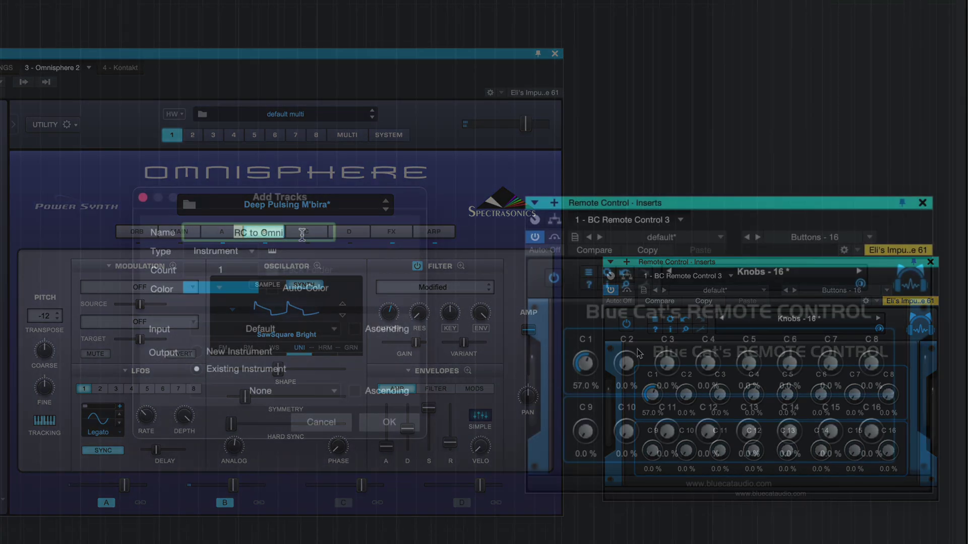
drag(284, 233, 255, 230)
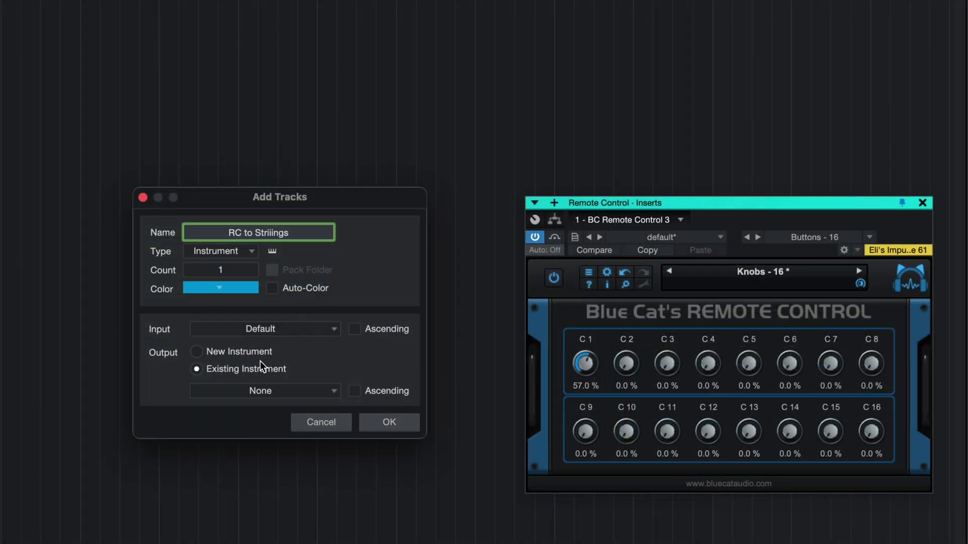
Step: Route the RC to Striiings track from BC Remote Control 3 MIDI Out to SE-STRIIINGS CH 1
click(257, 329)
click(257, 380)
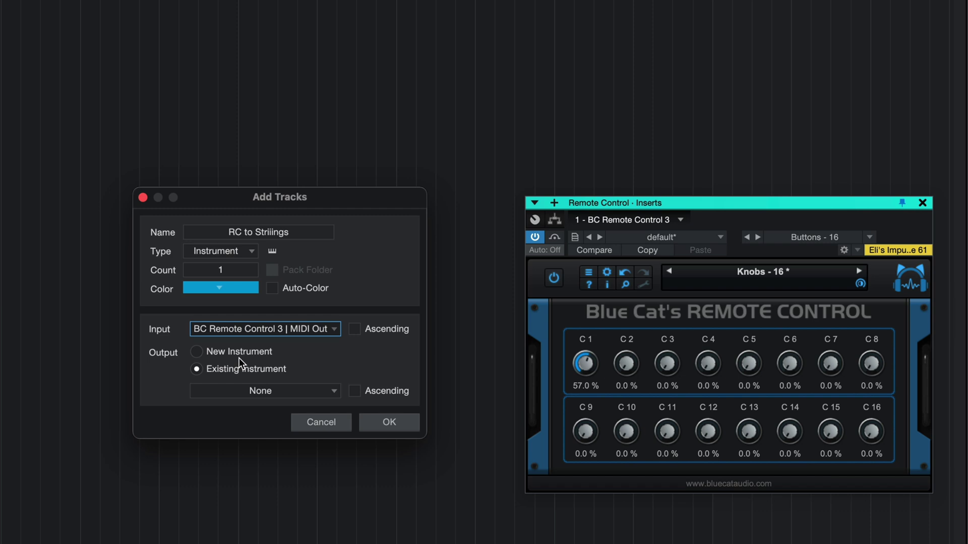
click(256, 391)
click(248, 507)
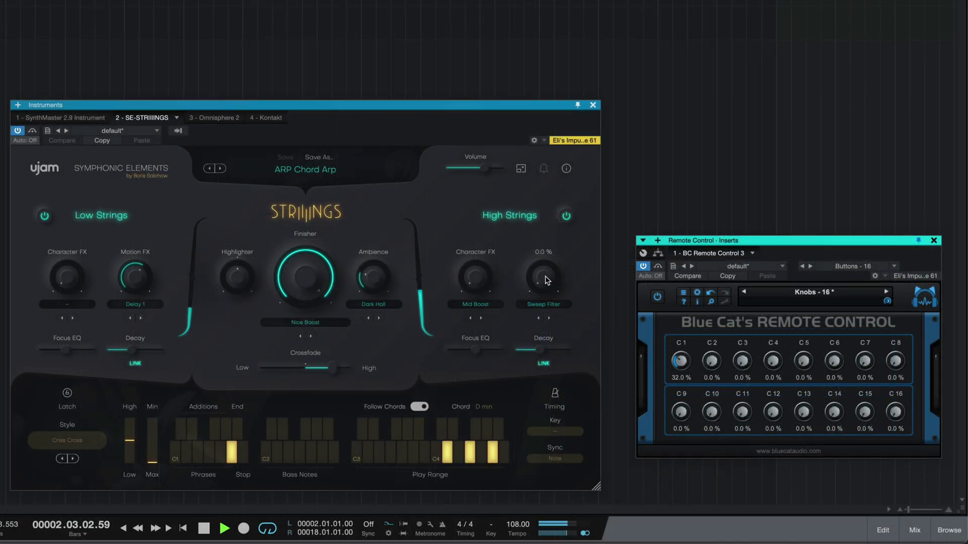
Step: Assign a new CC to High Strings Motion FX and link it to knob C1
right_click(545, 277)
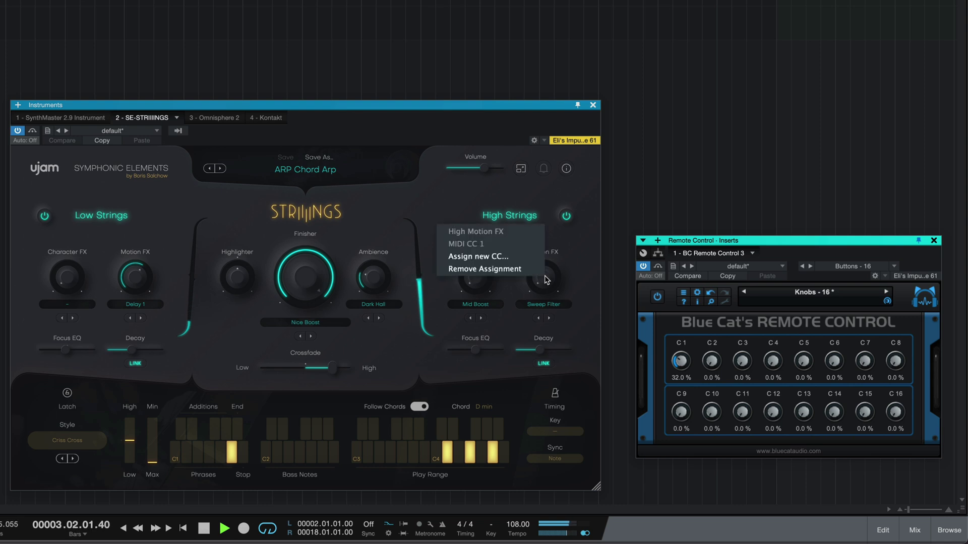
click(504, 257)
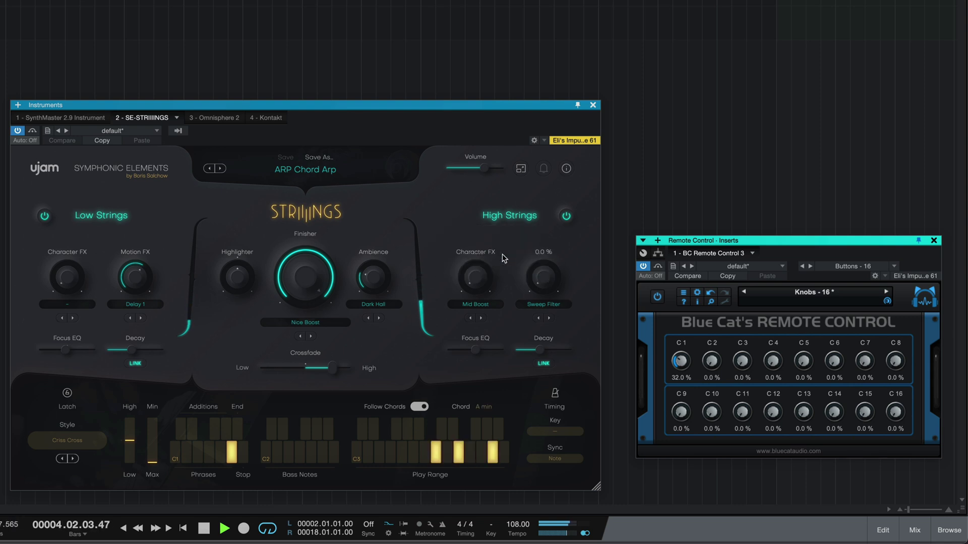
drag(680, 360, 668, 364)
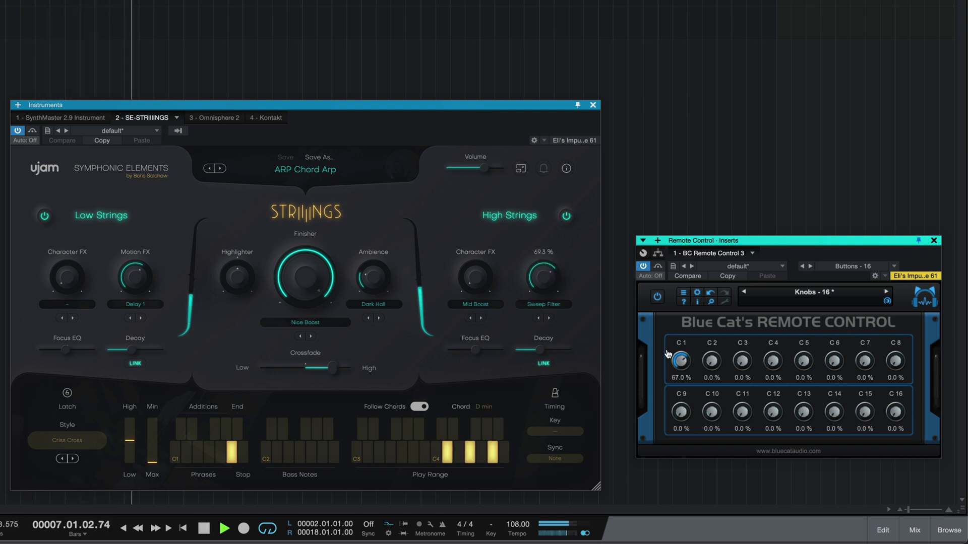
drag(665, 351, 666, 350)
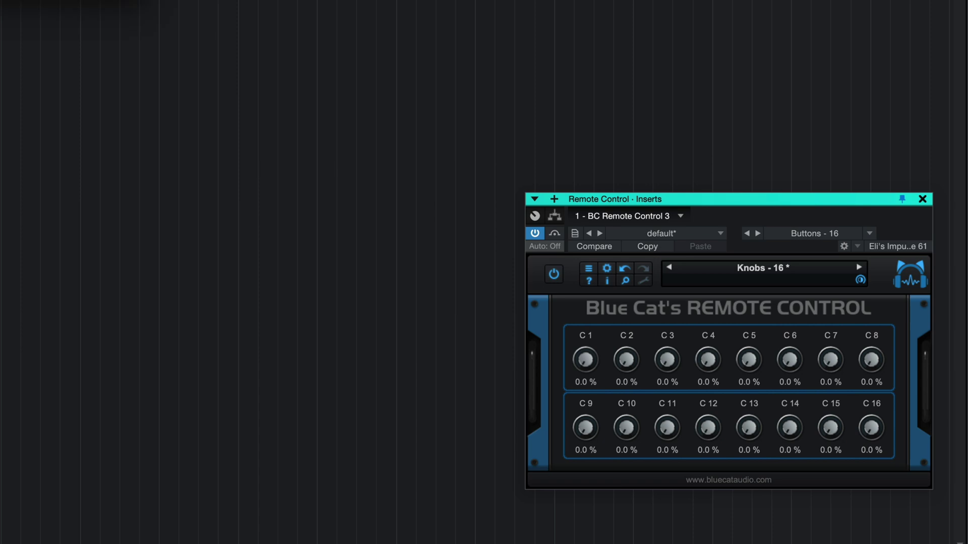
Step: Add an RC to synth pad track from Remote Control MIDI Out to SynthMaster 2.9 CH 1
key(t)
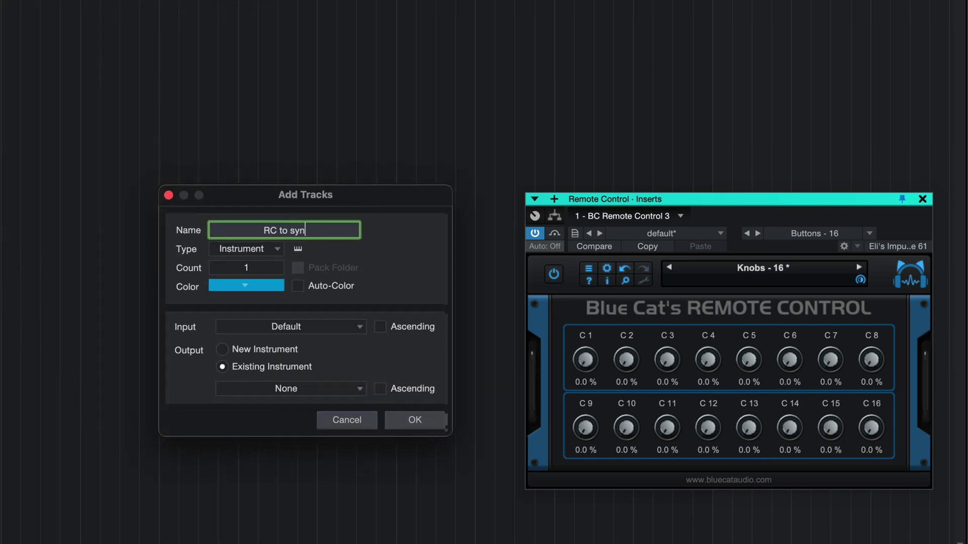
click(302, 326)
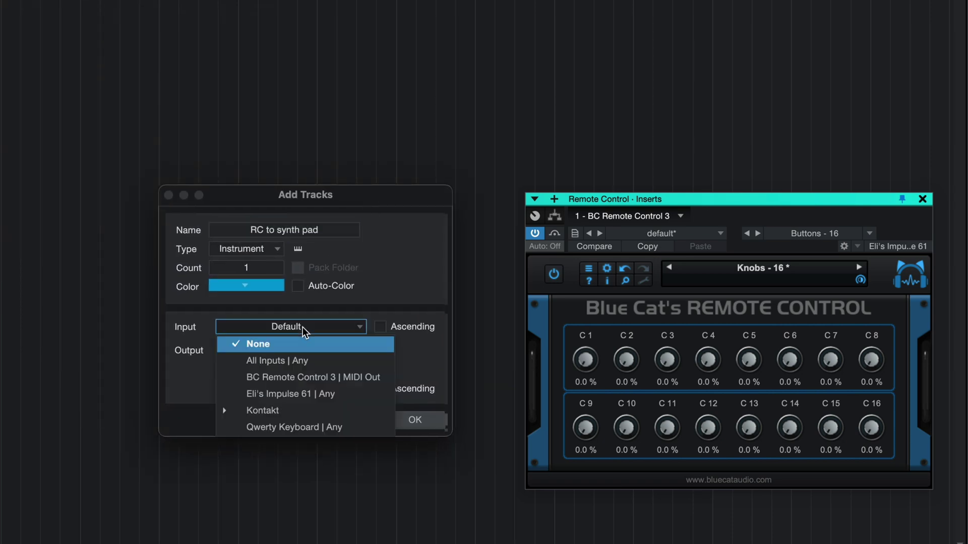
click(295, 373)
click(289, 389)
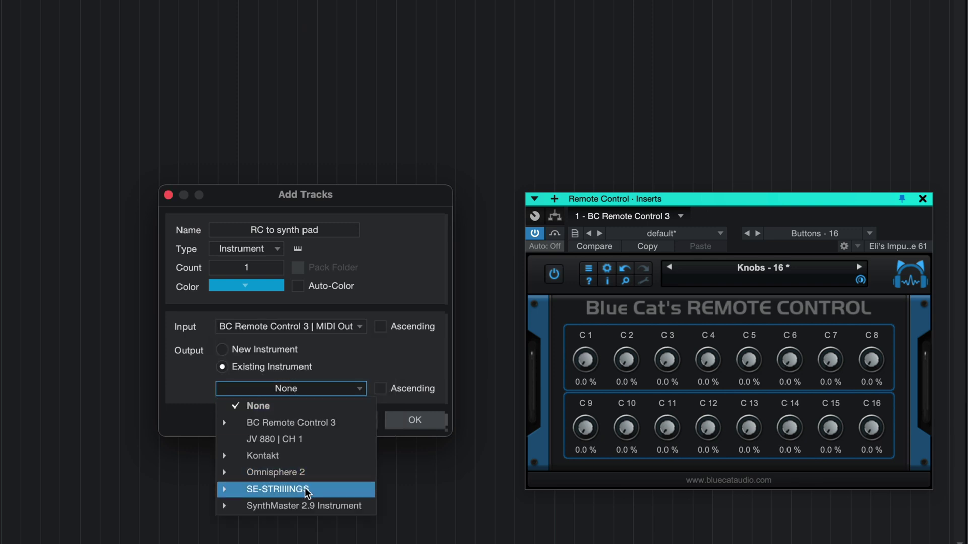
mouse_move(307, 329)
click(292, 346)
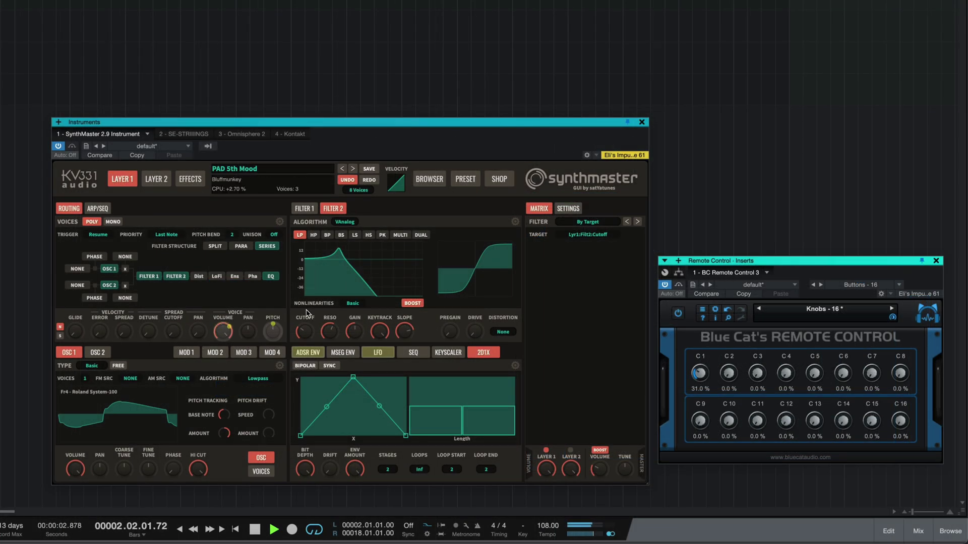
Step: Link SynthMaster's Cutoff to knob C1 with MIDI Learn (Preset)
right_click(306, 333)
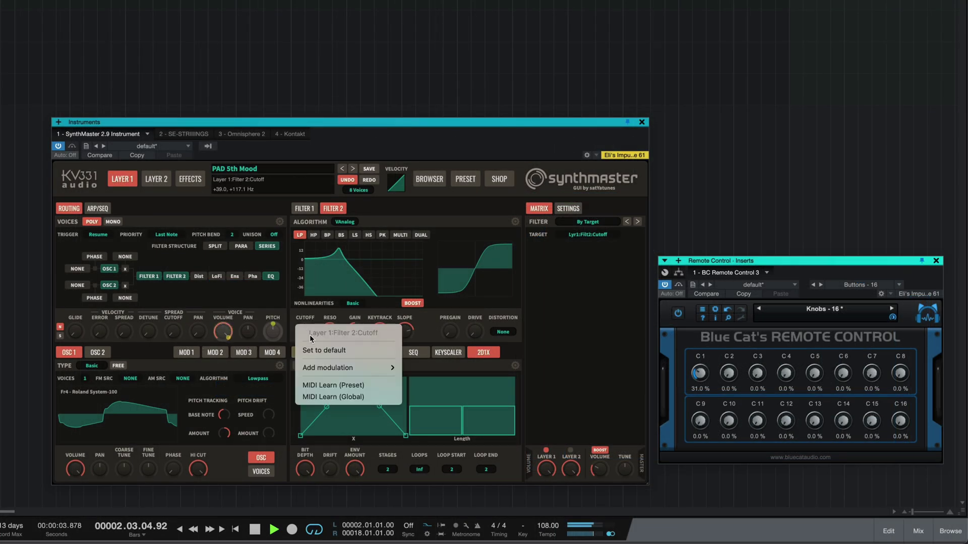
click(331, 384)
mouse_move(699, 372)
mouse_down()
mouse_move(702, 359)
mouse_move(695, 373)
mouse_up()
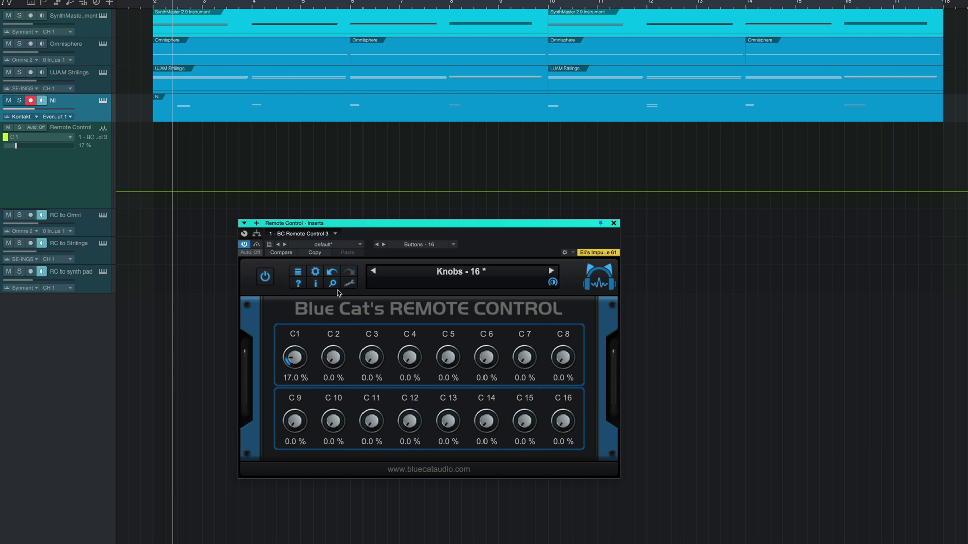
Step: Rename Remote Control knob C1 to 'Filters' in the MIDI settings view
click(349, 283)
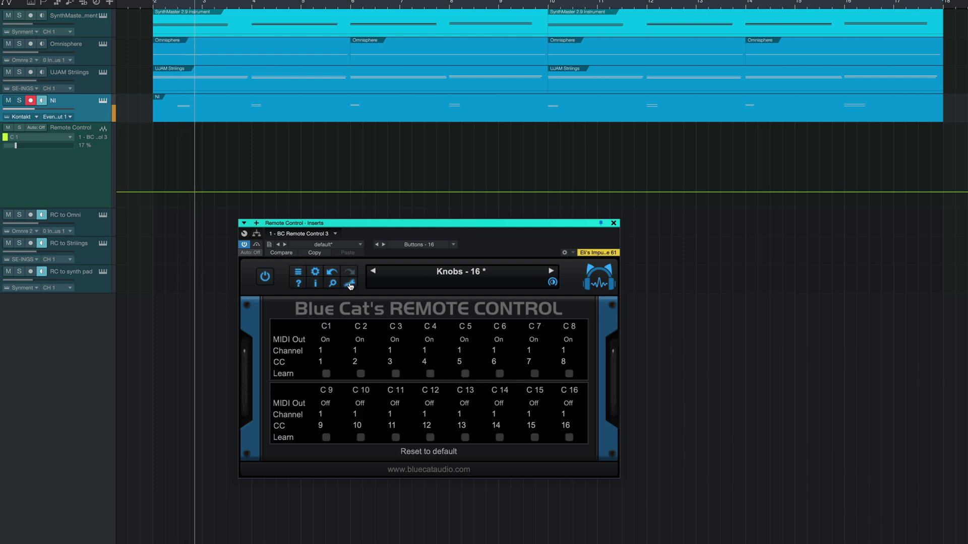
click(325, 327)
text(Filte)
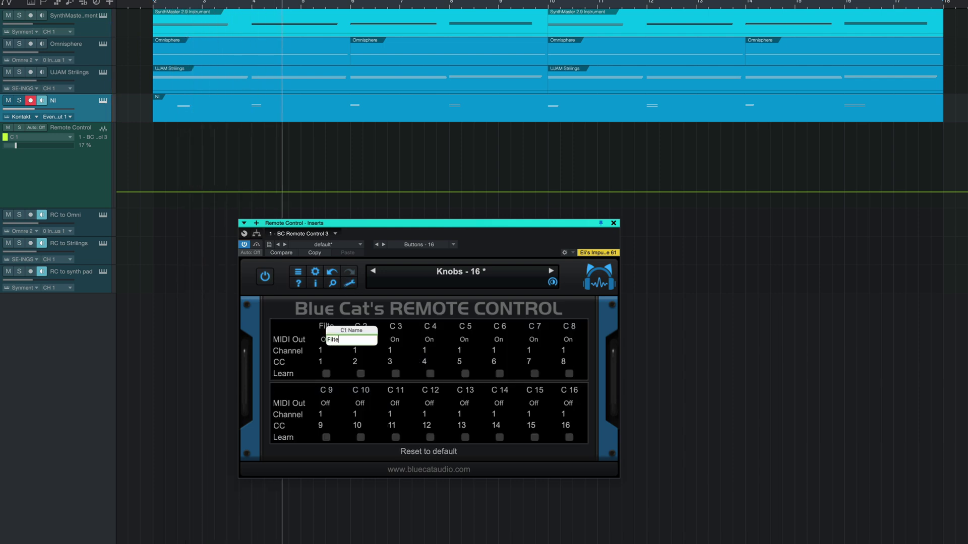
text(rs)
key(Return)
click(348, 283)
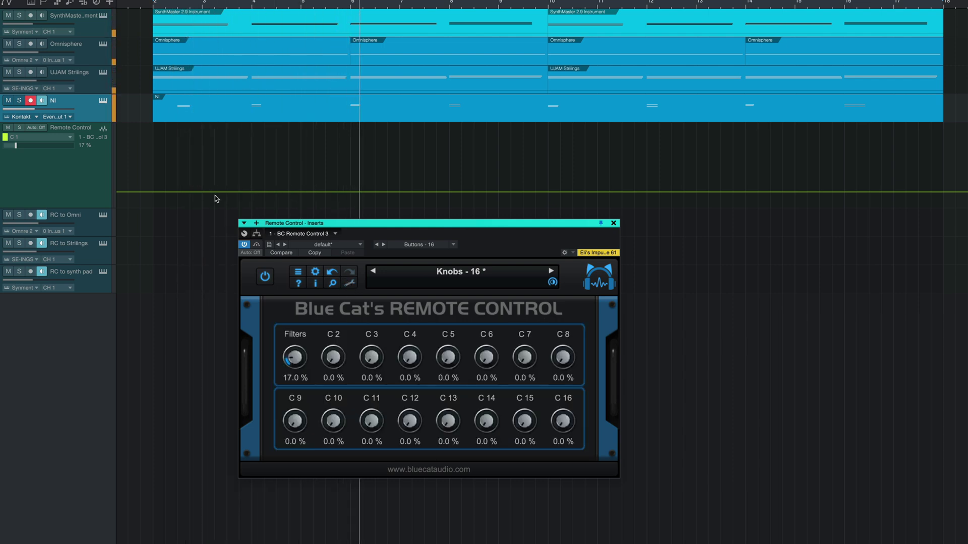
Step: Set the track's automation to Latch and record a rising Filters knob ramp
click(37, 128)
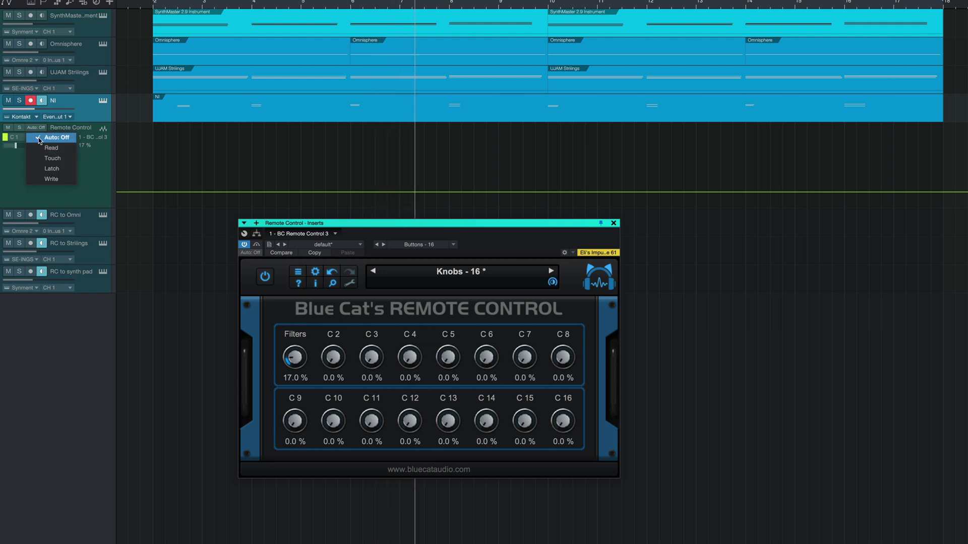
click(52, 168)
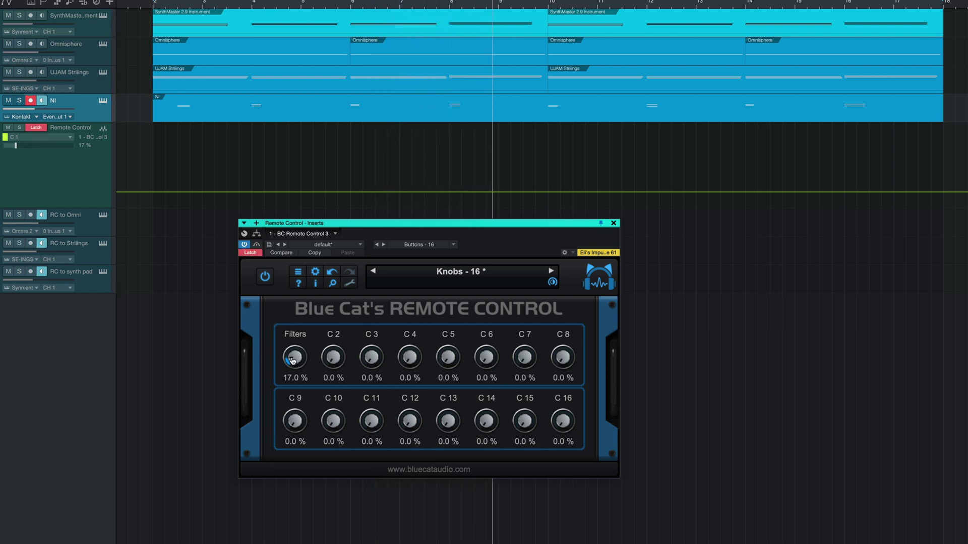
drag(292, 360, 262, 352)
Step: MIDI-learn Omnisphere's filter Cutoff to knob C1
right_click(467, 334)
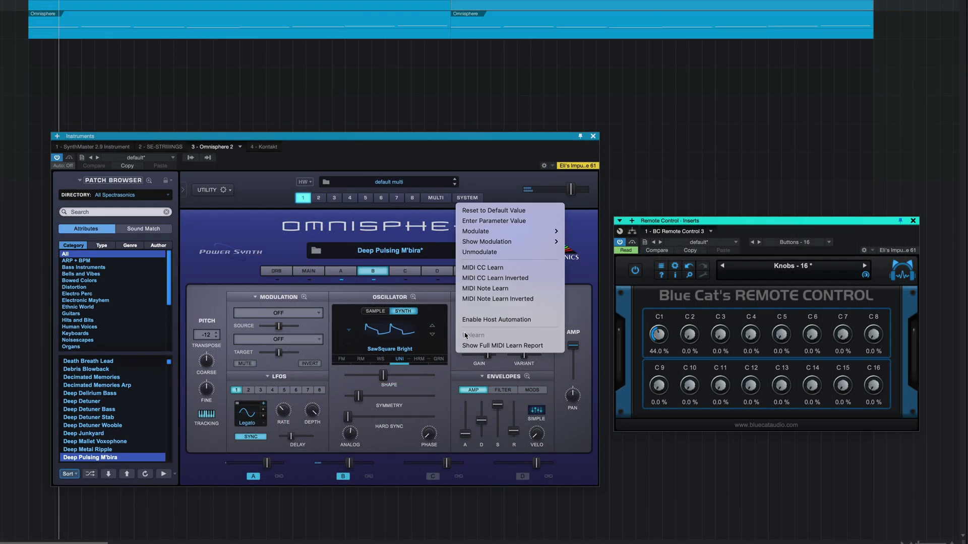
click(497, 268)
drag(658, 335, 658, 327)
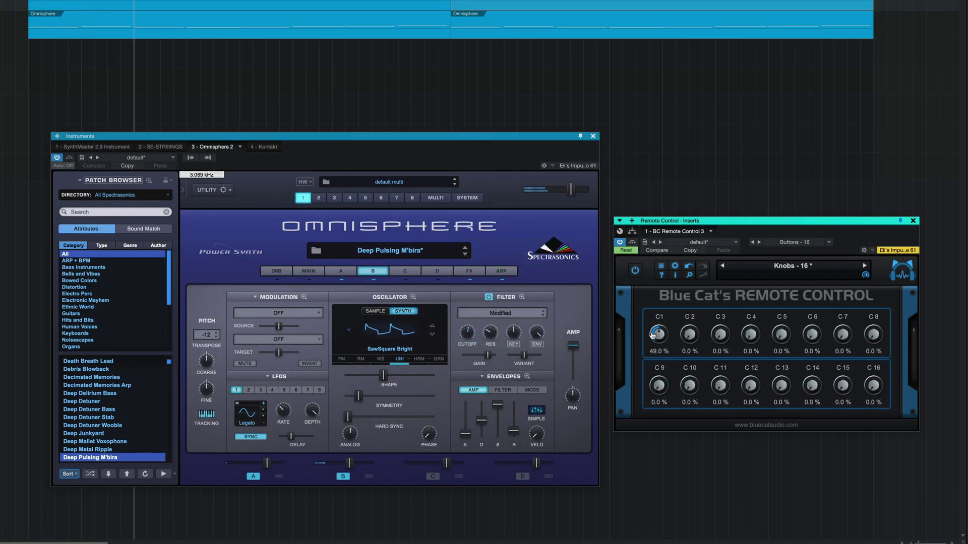
Step: Rename Remote Control knob C1 to 'Arp Filter' in the settings table
click(703, 277)
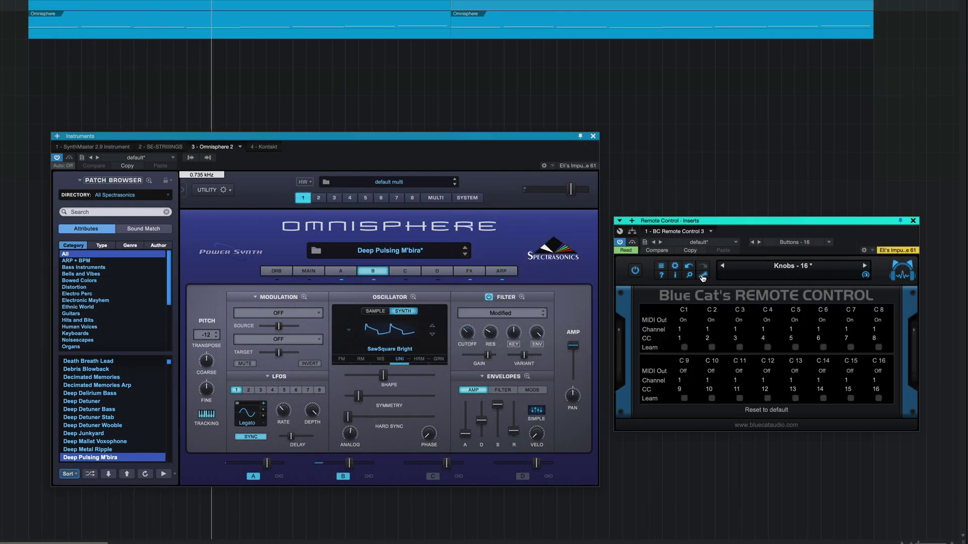
double_click(684, 311)
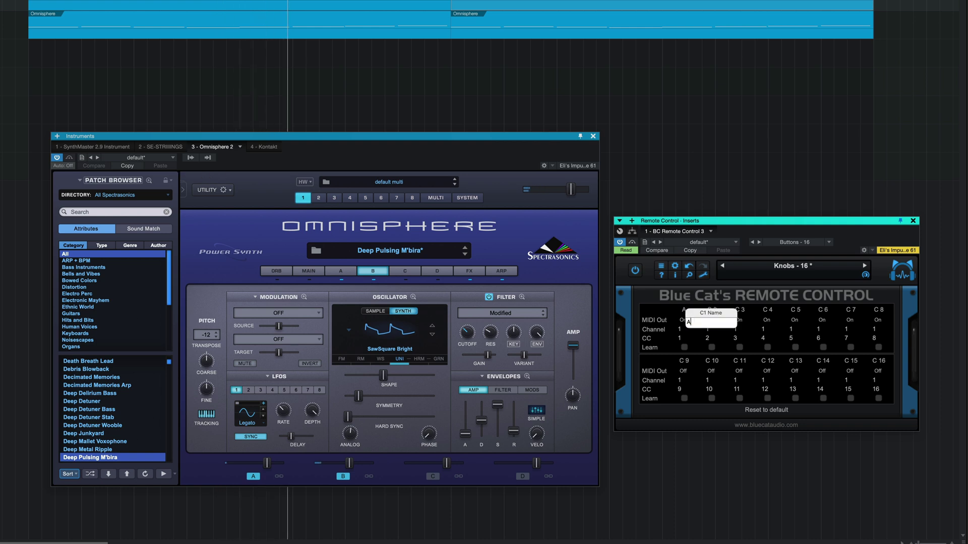
text(Arp Filter)
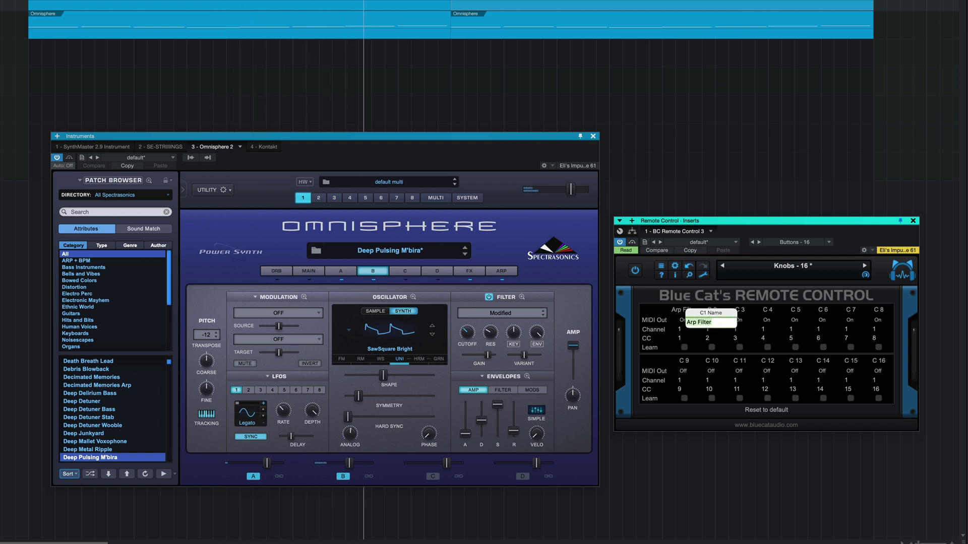
key(Return)
click(702, 277)
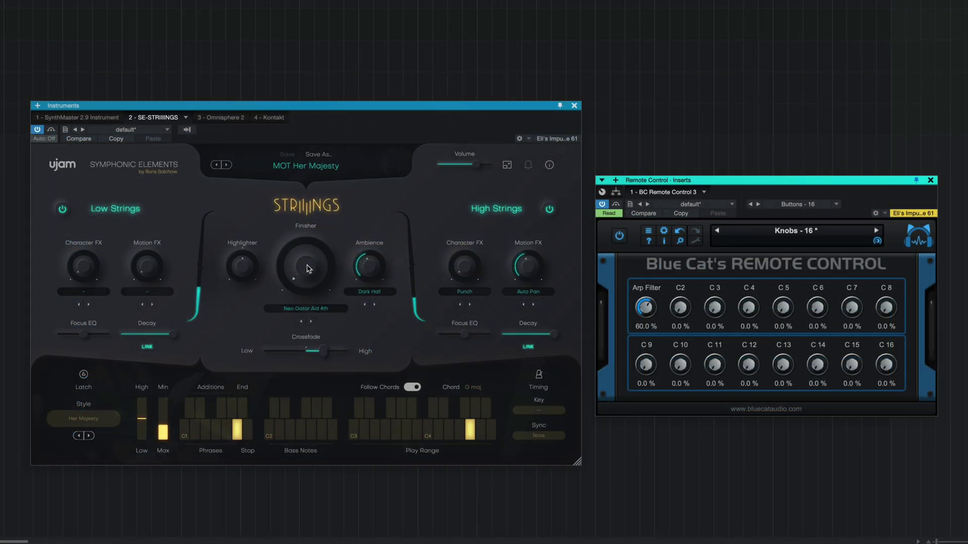
Step: MIDI-learn the central Striiings knob to C2 and name C2 'StrGt'
right_click(332, 263)
click(333, 263)
mouse_move(680, 308)
mouse_down()
mouse_move(681, 280)
mouse_move(684, 289)
mouse_up()
double_click(686, 290)
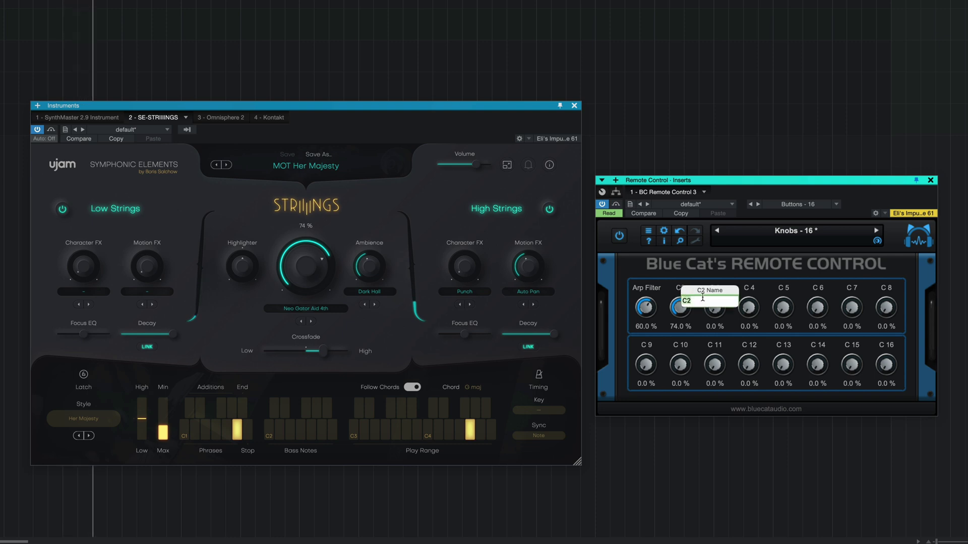
text(StrGt)
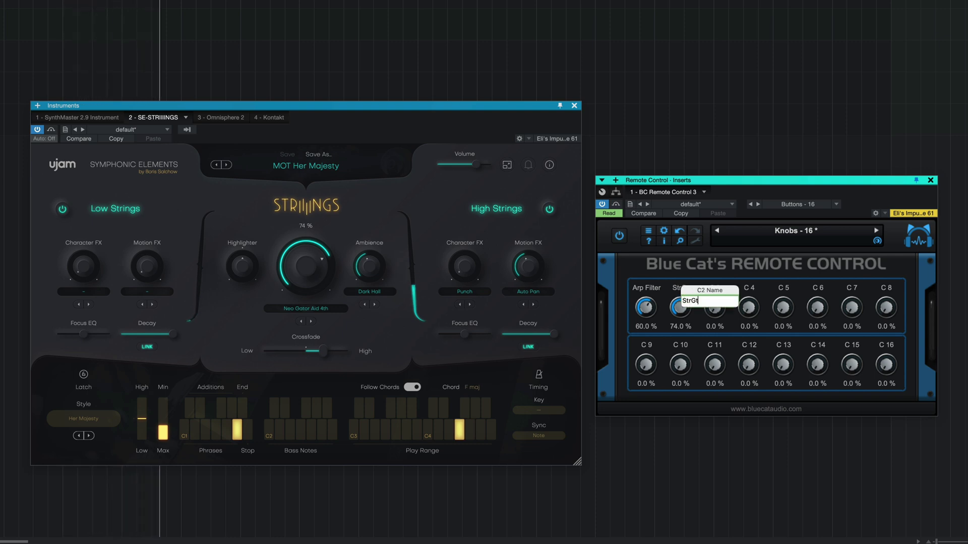
key(Return)
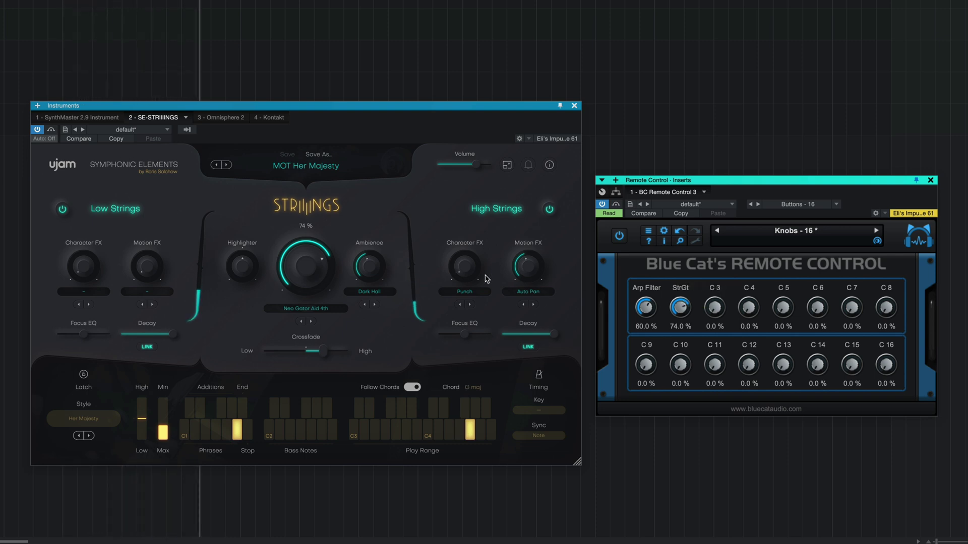
Step: MIDI-learn High Strings Motion FX to C3 and name C3 'StrPn'
right_click(525, 260)
click(466, 267)
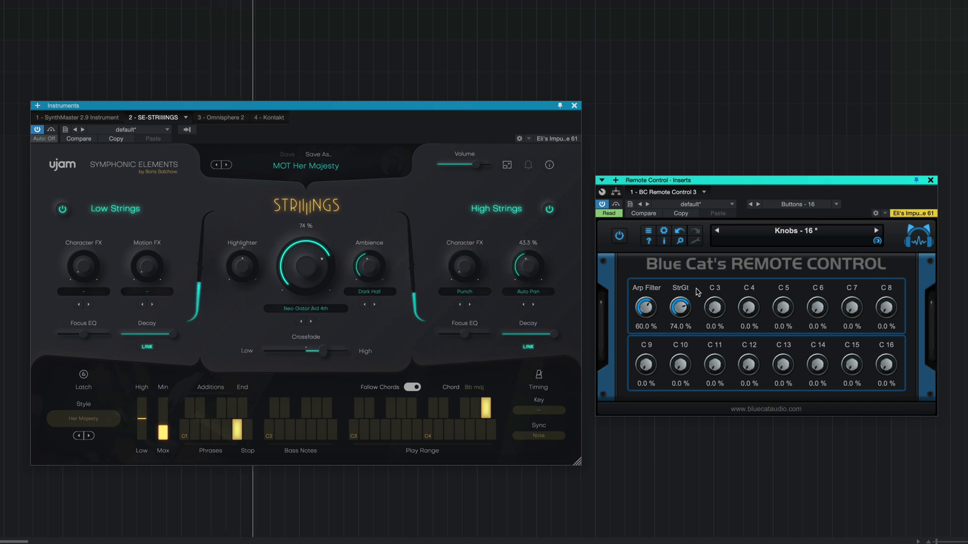
drag(714, 307, 715, 281)
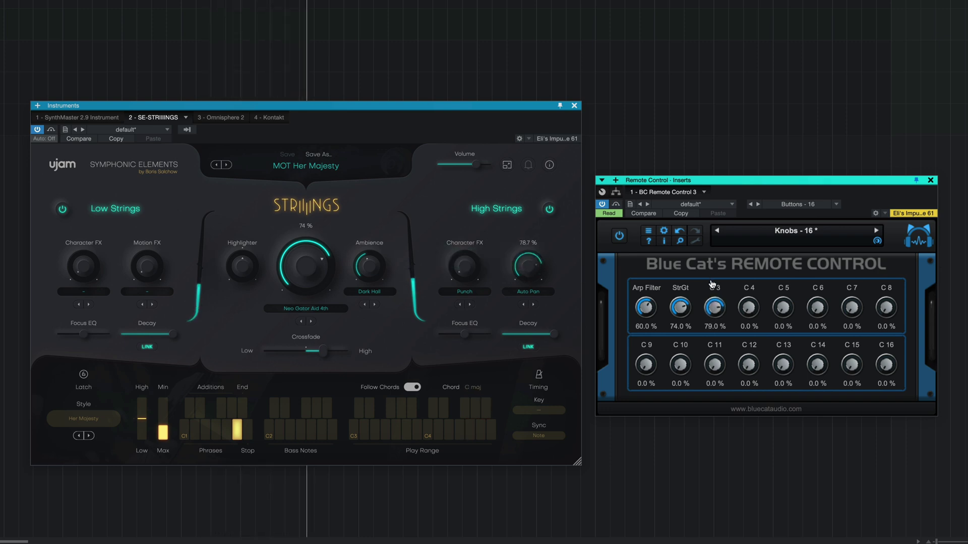
double_click(720, 291)
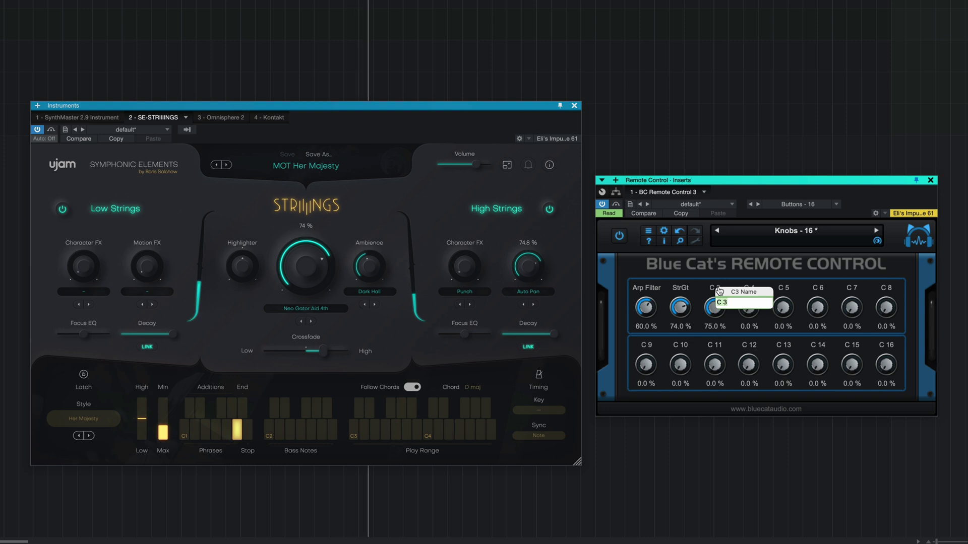
text(StrPn)
key(Return)
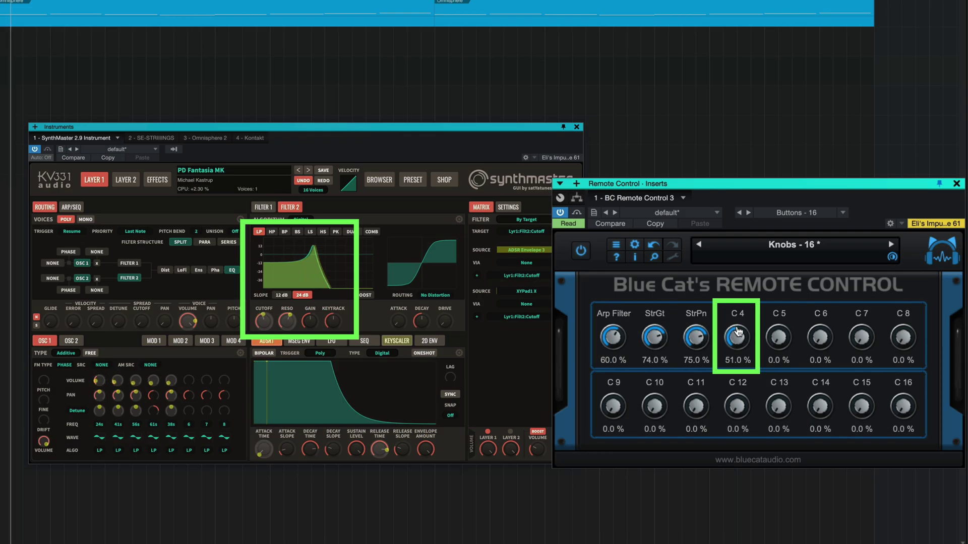
Step: Lower sliders C4 and C1 to check SynthMaster's filter response
drag(737, 332, 731, 335)
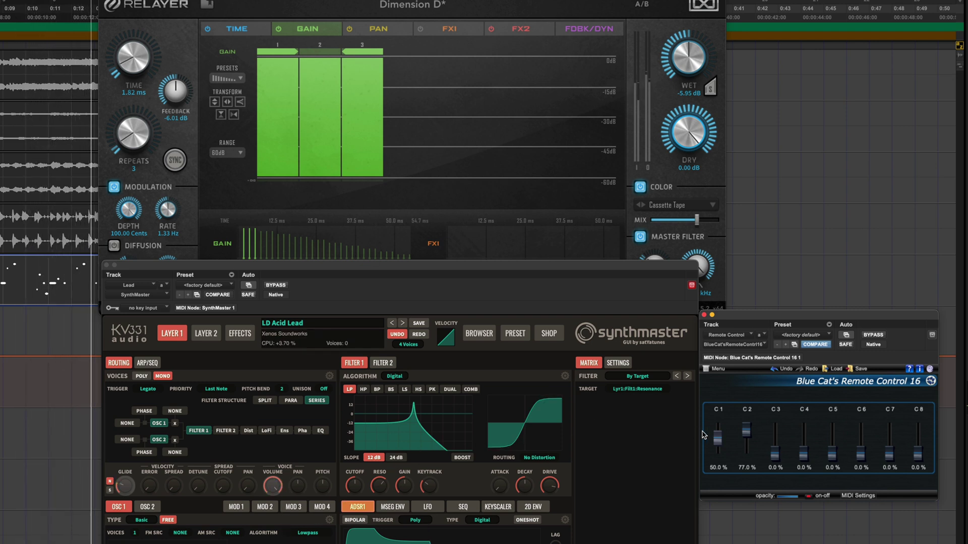
drag(720, 433, 719, 436)
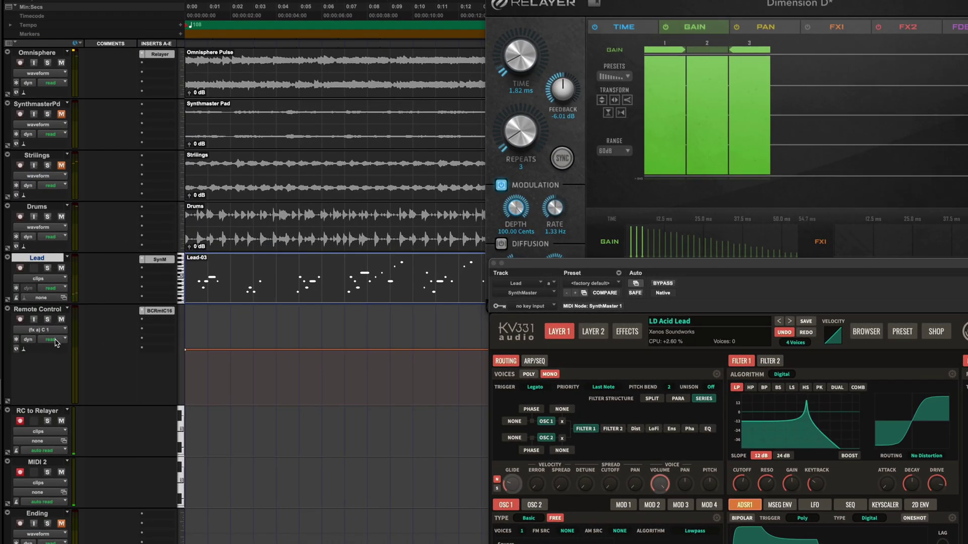
Step: Record a C1 automation pass in touch mode while the session plays
click(59, 339)
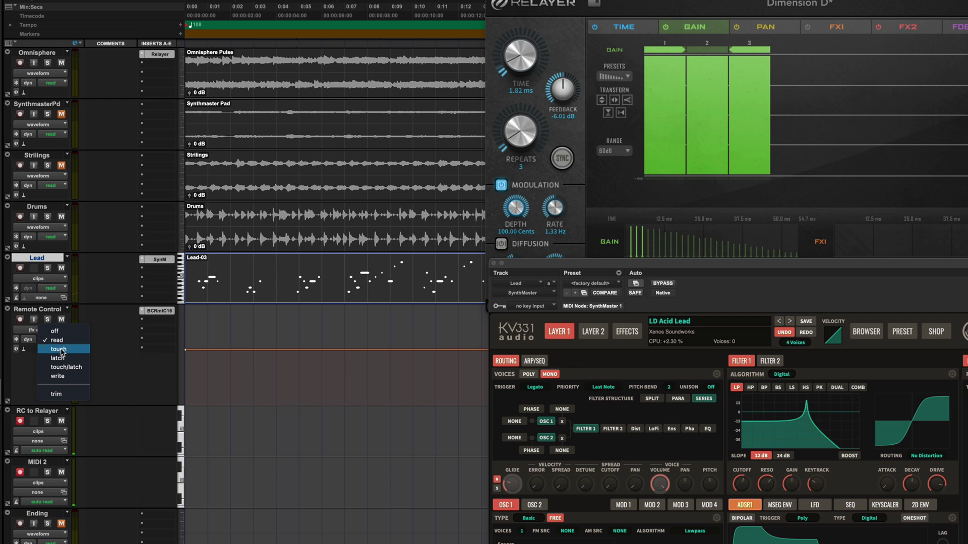
click(62, 353)
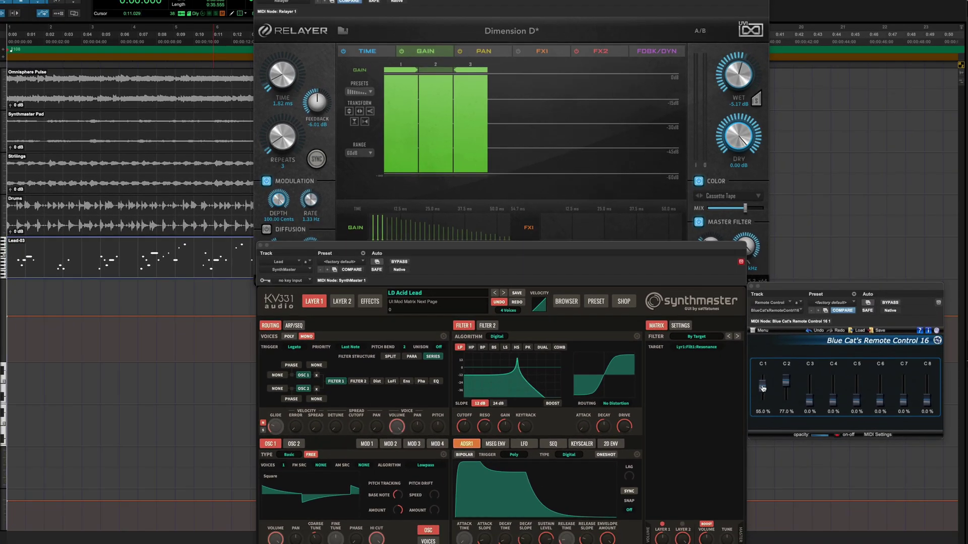
key(space)
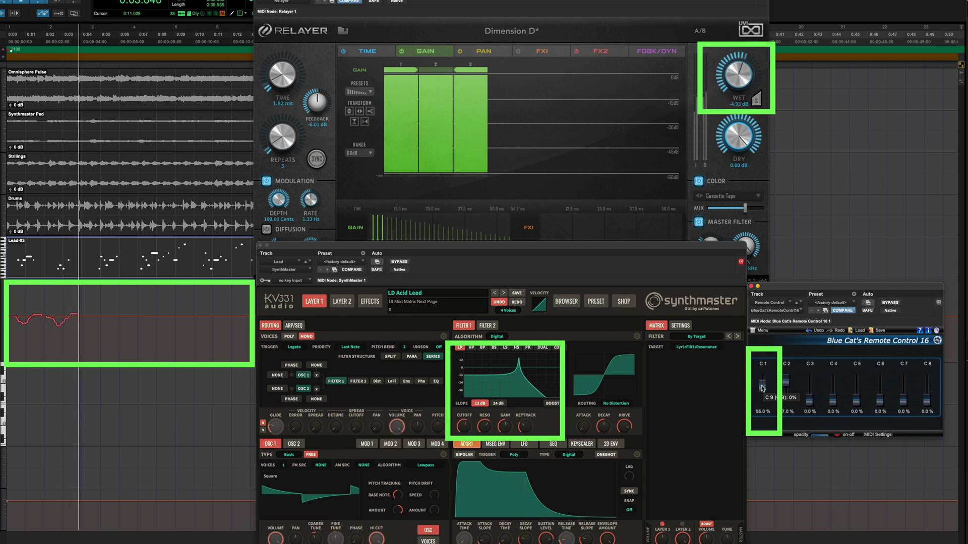
drag(762, 388, 756, 394)
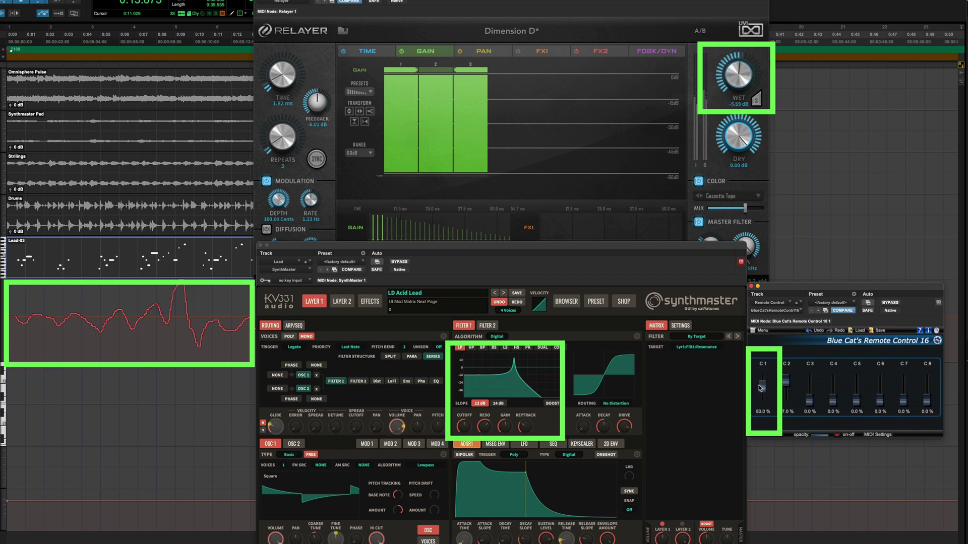
key(space)
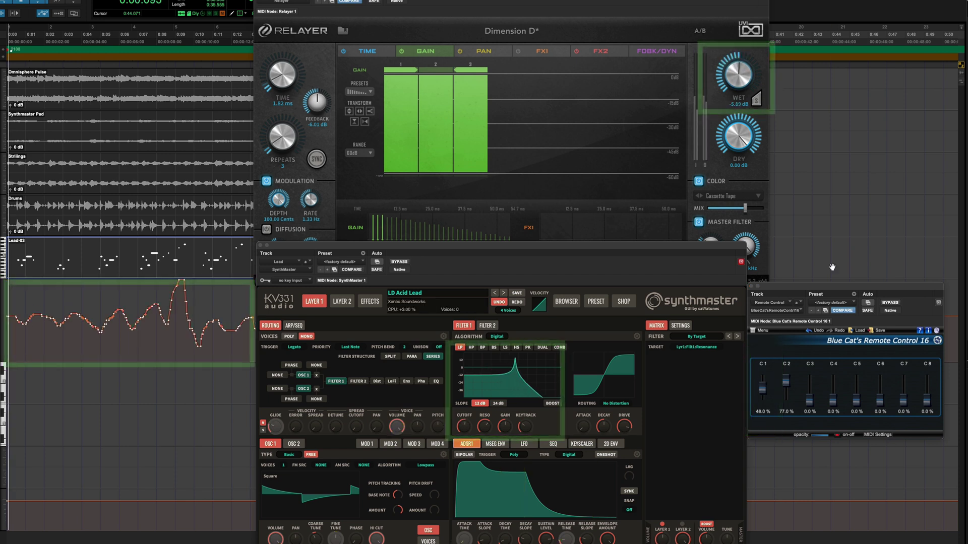
key(space)
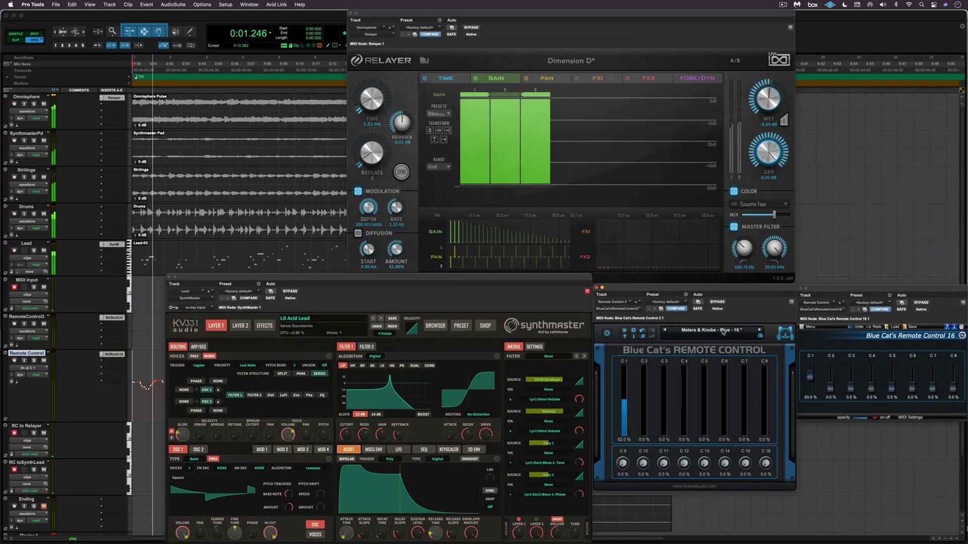
Step: Load Factory Presets > Monitoring > Meters & Knobs - Blue - 16 on Remote Control 3
click(724, 332)
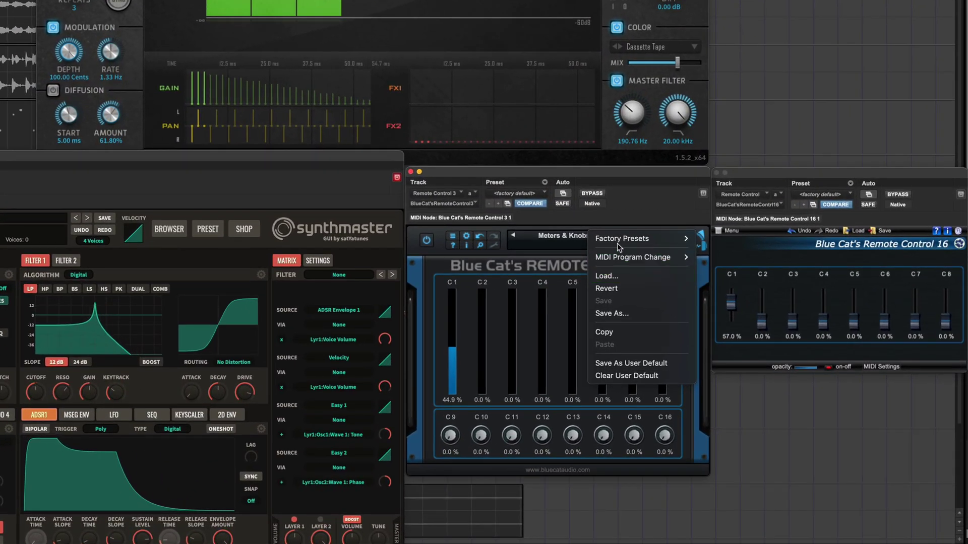
mouse_move(737, 336)
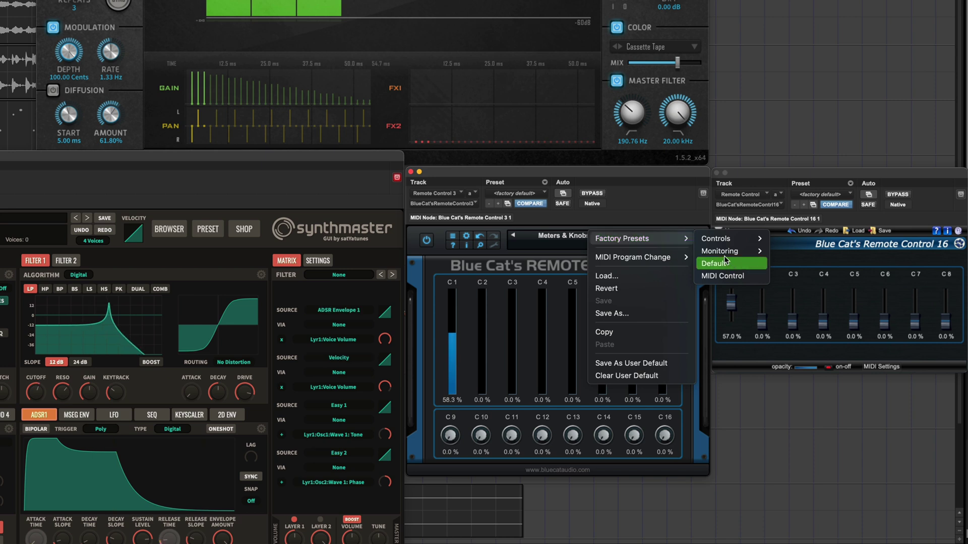
mouse_move(720, 251)
click(806, 388)
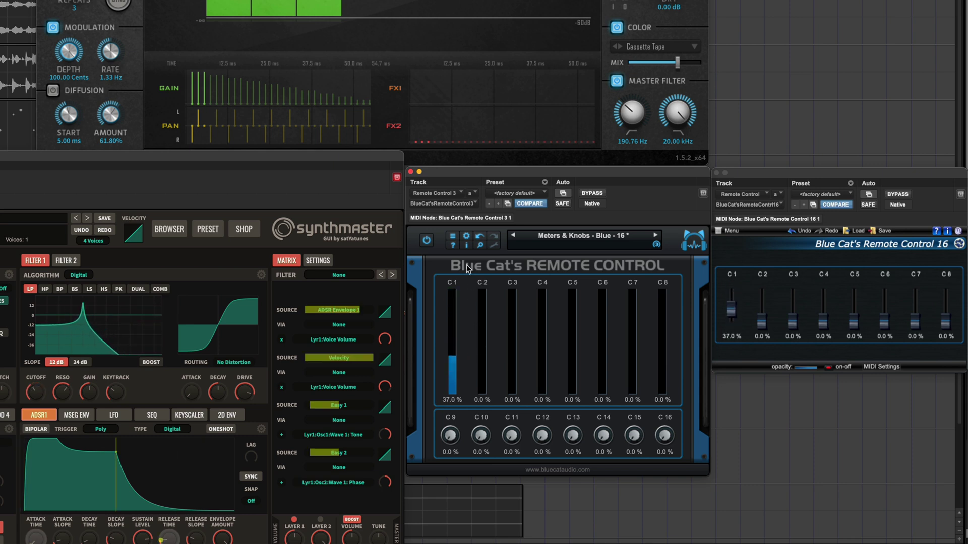
Step: Open Remote Control 3's Global Settings, keep C1's response Linear, and view the Control Output table
click(453, 237)
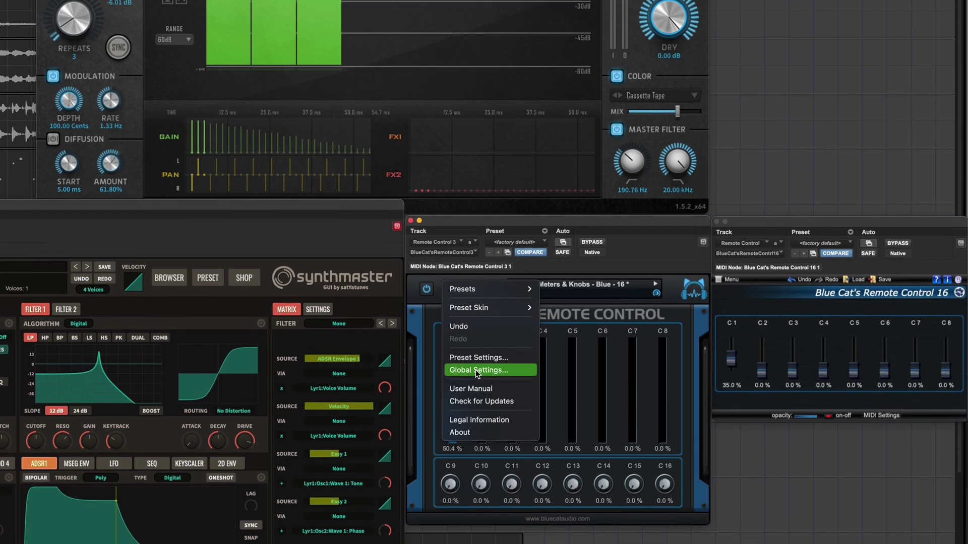
click(476, 321)
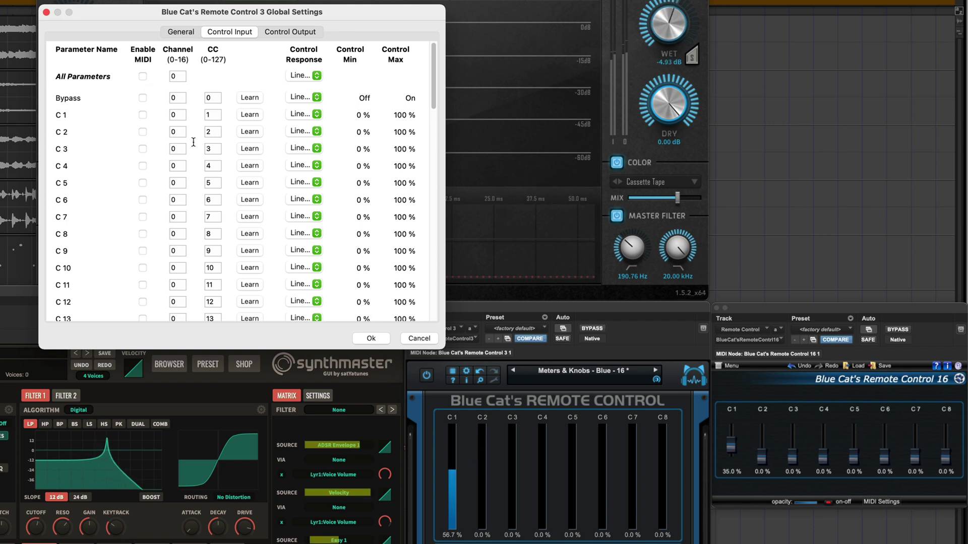
click(317, 115)
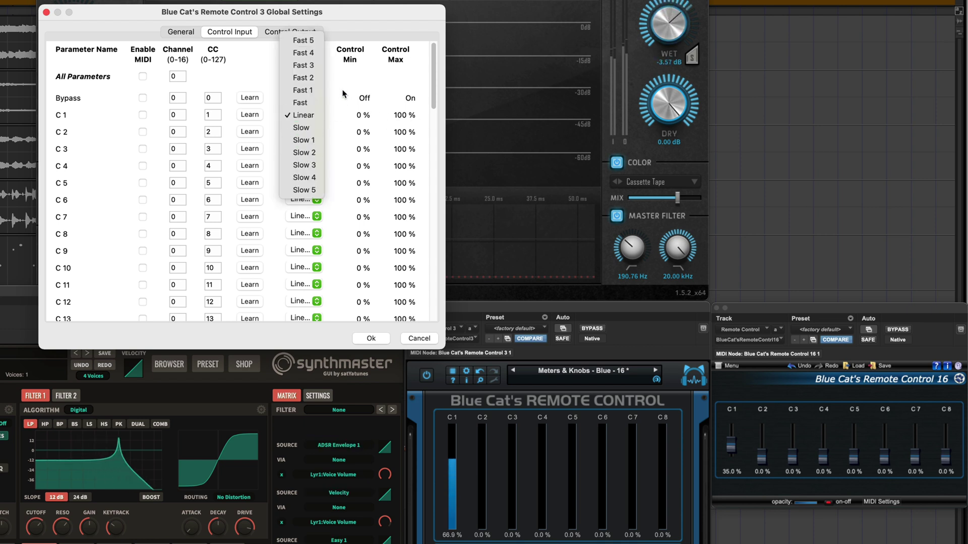
key(Escape)
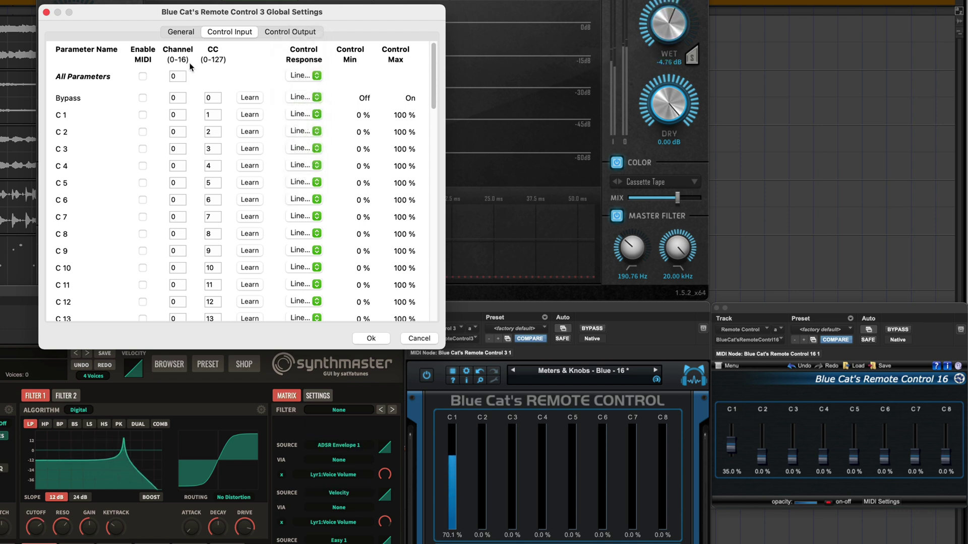
click(289, 32)
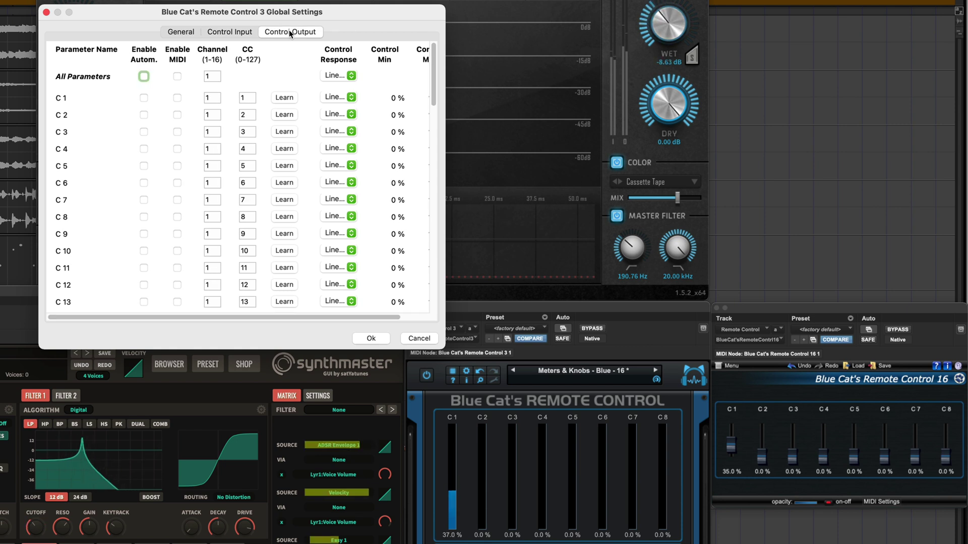